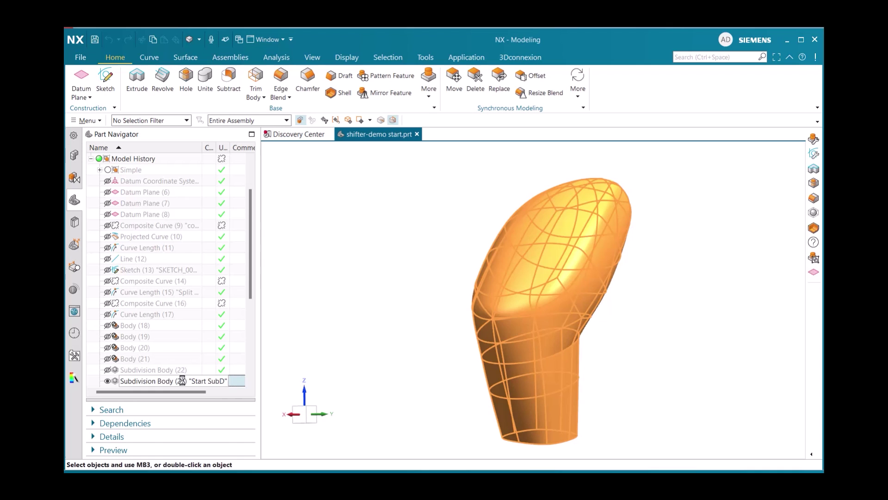
# - Edit the Start SubD subdivision body and chamfer the three cage edges where the neck meets the head with a 5 mm distance
pyautogui.doubleClick(182, 380)
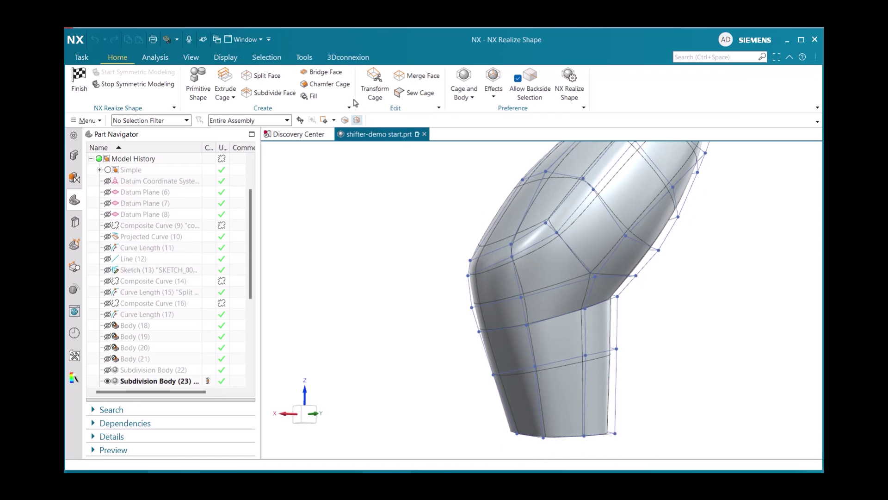
pyautogui.click(330, 83)
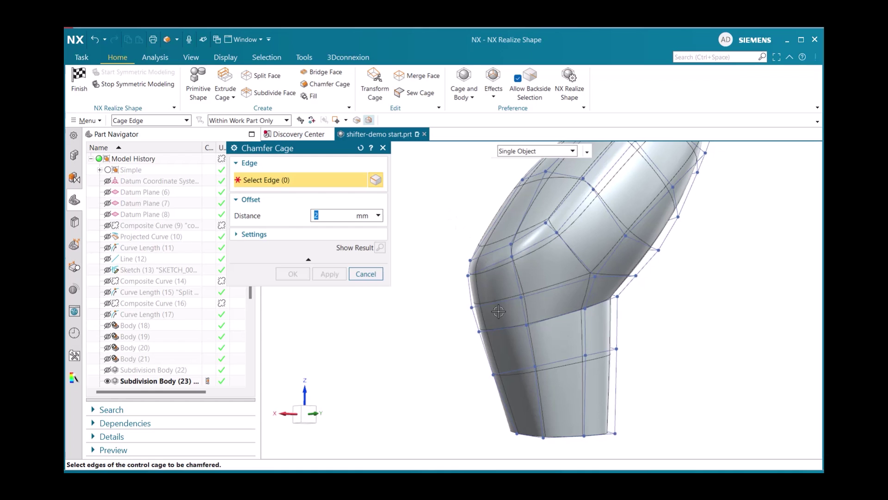
pyautogui.click(506, 326)
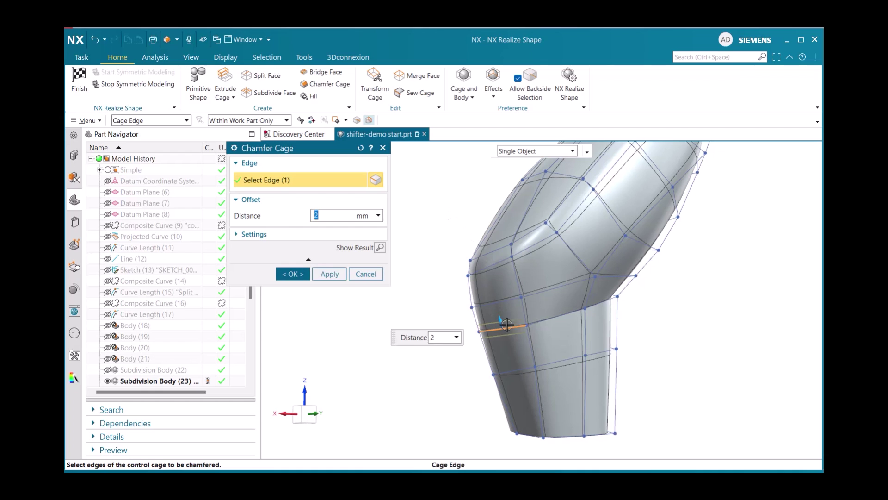
pyautogui.click(537, 321)
pyautogui.click(601, 304)
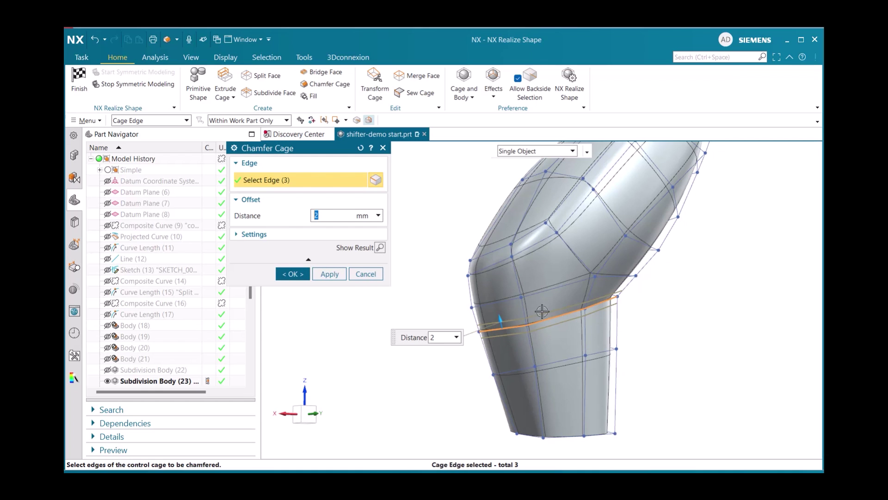
pyautogui.write('3')
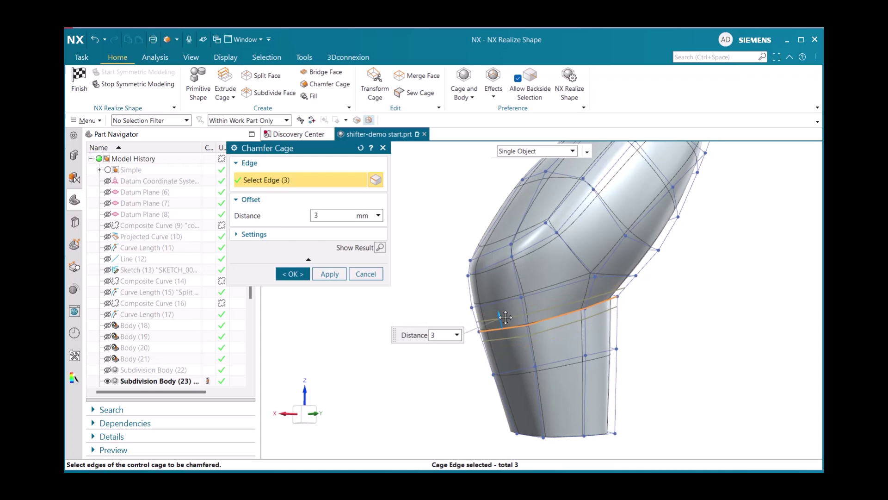
pyautogui.moveTo(505, 318); pyautogui.dragTo(507, 319)
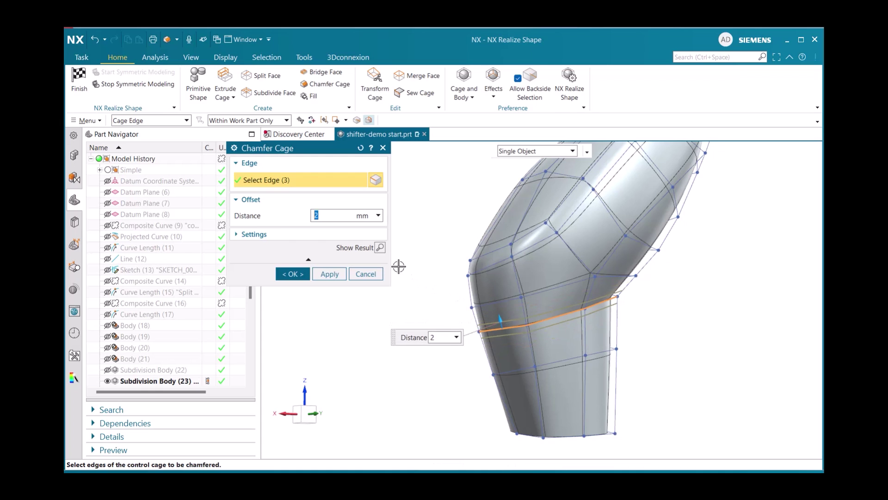
pyautogui.click(380, 249)
pyautogui.click(380, 248)
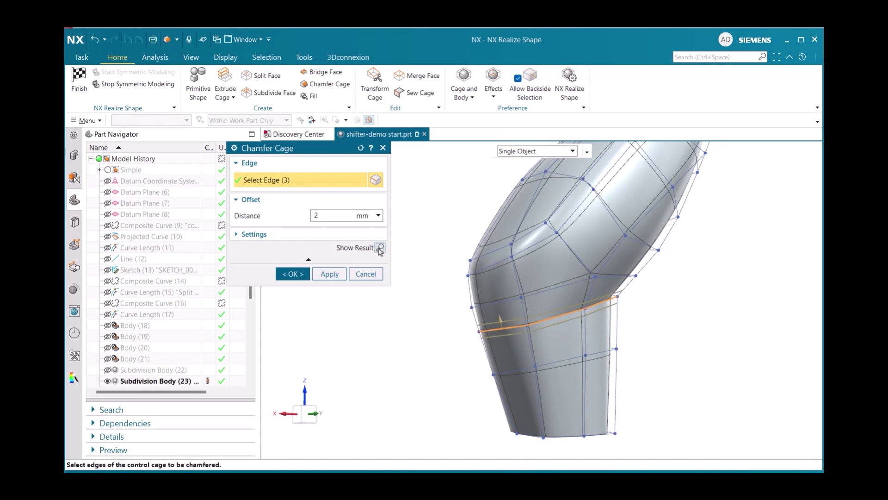
pyautogui.moveTo(498, 320); pyautogui.dragTo(492, 310)
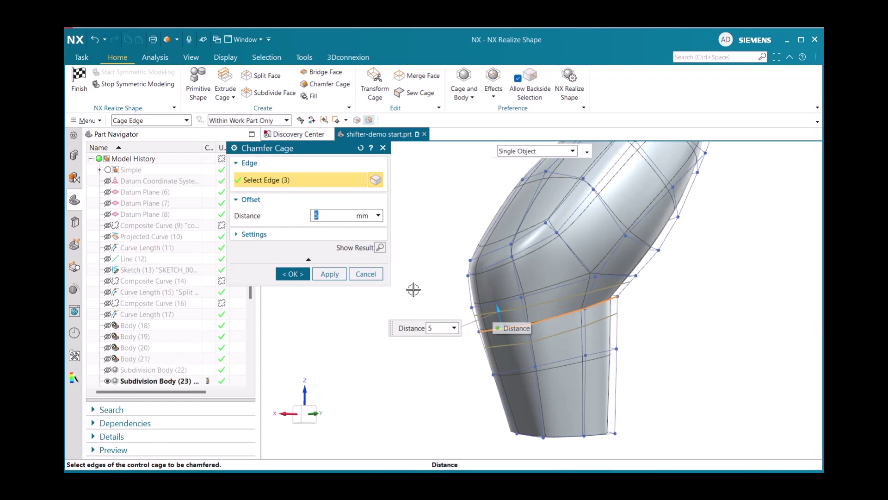
pyautogui.click(304, 276)
pyautogui.click(303, 275)
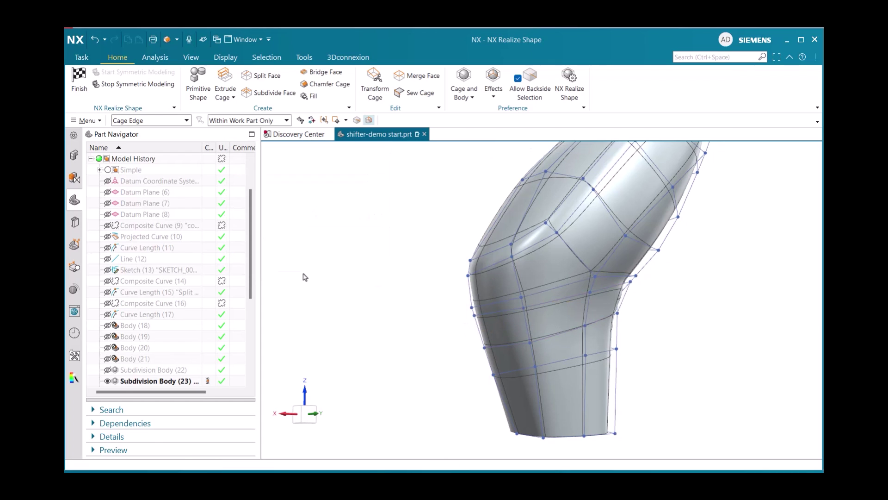
# - Start Transform Cage with edge-constrained dragging and choose the three upper edges of the new neck chamfer as falloff objects
pyautogui.click(374, 90)
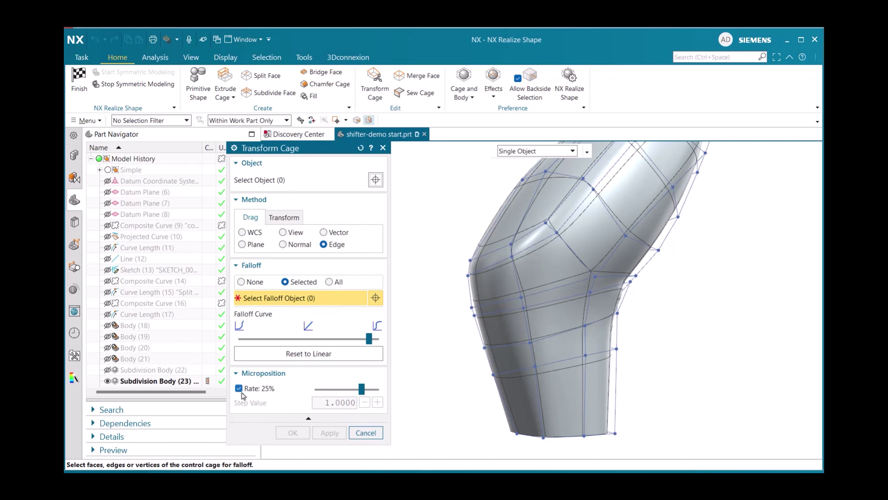
pyautogui.click(490, 314)
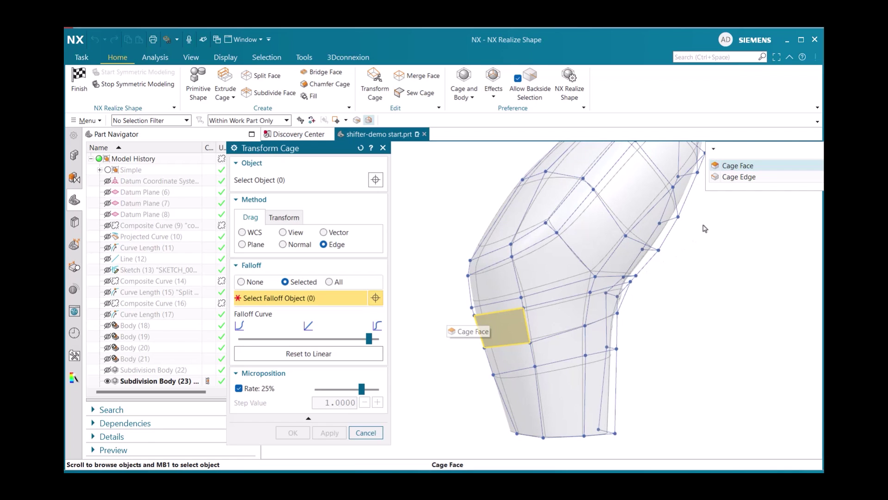
pyautogui.click(730, 177)
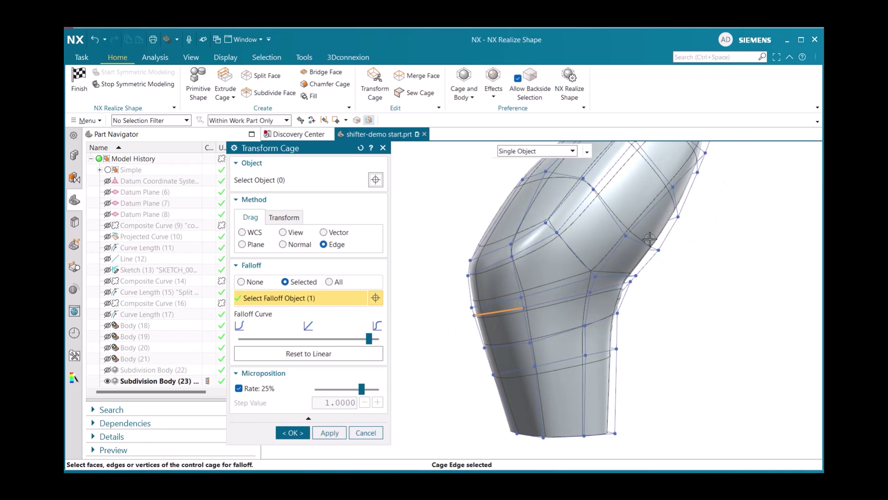
pyautogui.click(559, 300)
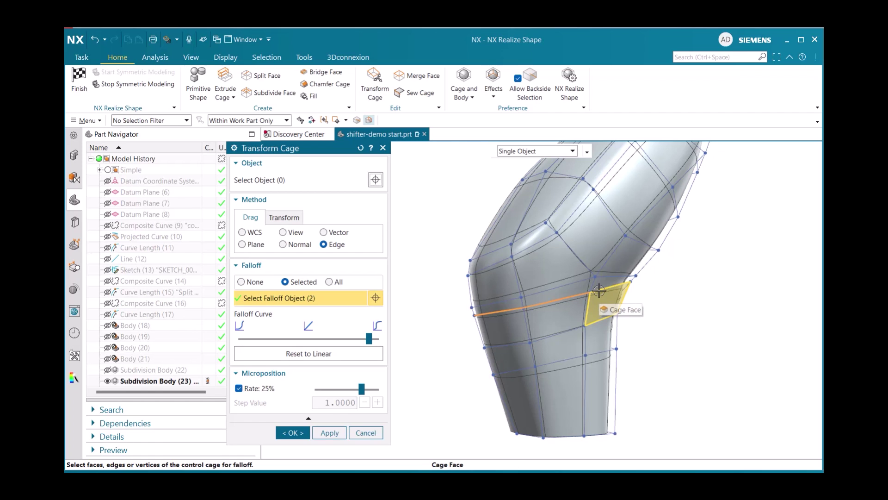
pyautogui.click(599, 290)
pyautogui.click(718, 179)
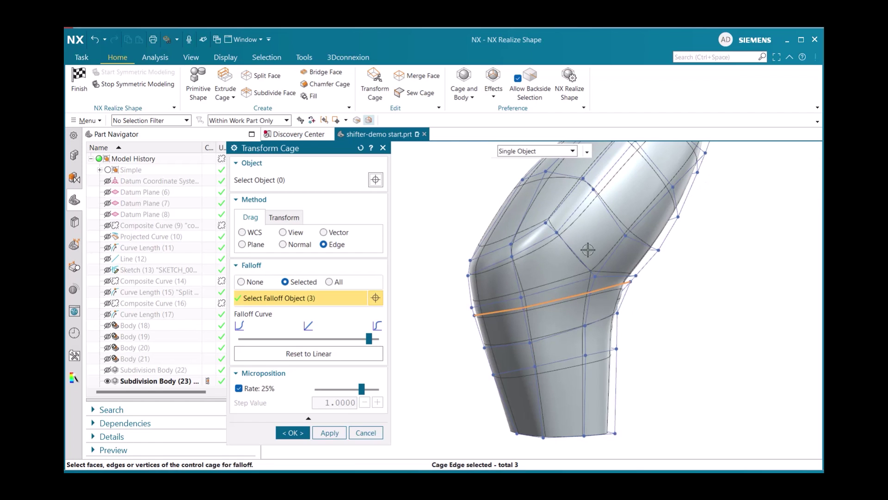
# - Slide the end vertex of the falloff edges along its cage edge, shift the falloff curve toward linear, and accept the transform
pyautogui.click(267, 179)
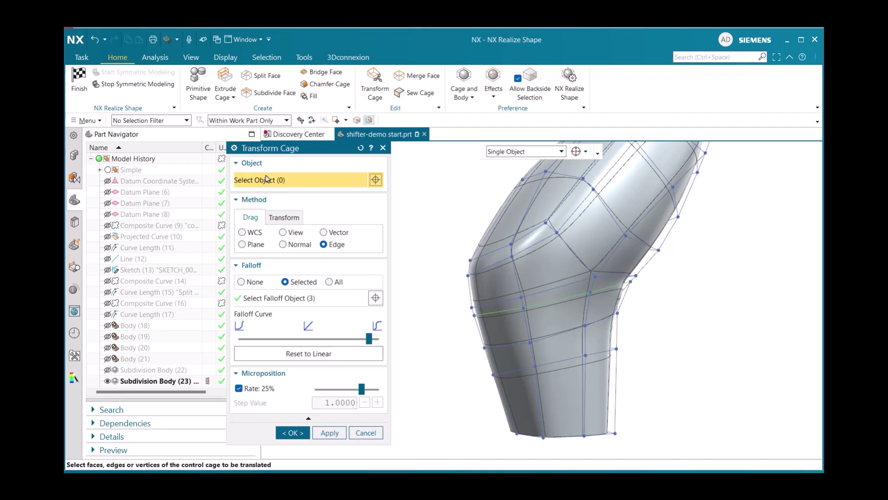
pyautogui.click(478, 314)
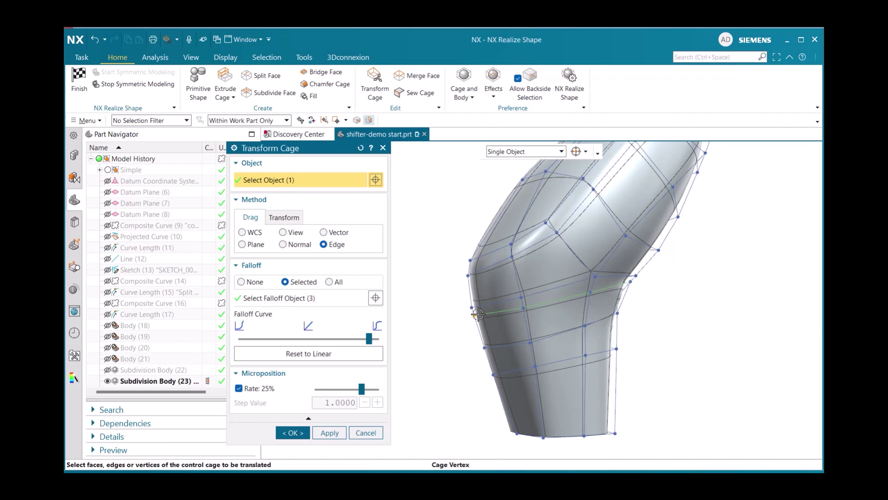
pyautogui.moveTo(471, 316); pyautogui.dragTo(499, 381)
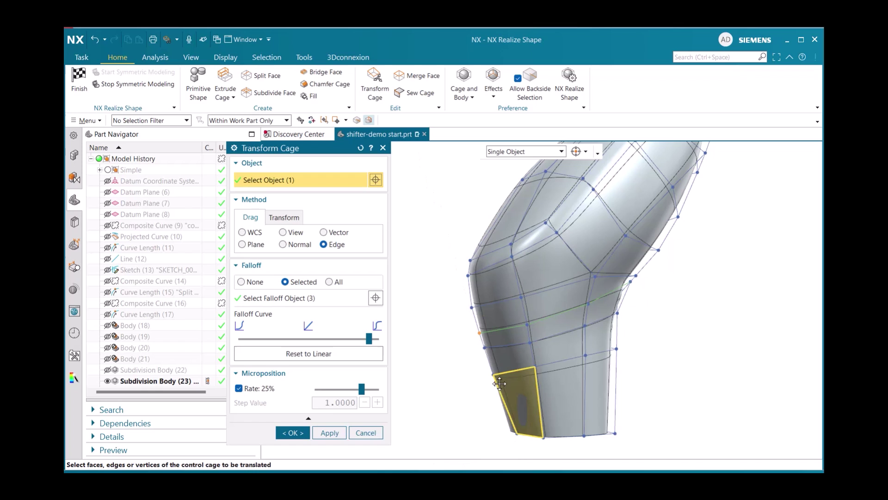
pyautogui.click(369, 338)
pyautogui.moveTo(370, 340)
pyautogui.mouseDown()
pyautogui.moveTo(277, 340)
pyautogui.moveTo(356, 343)
pyautogui.mouseUp()
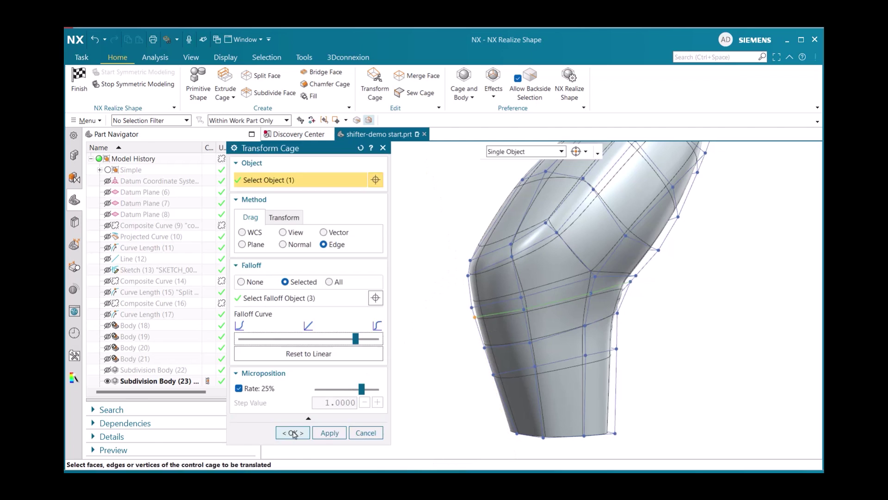
pyautogui.click(289, 433)
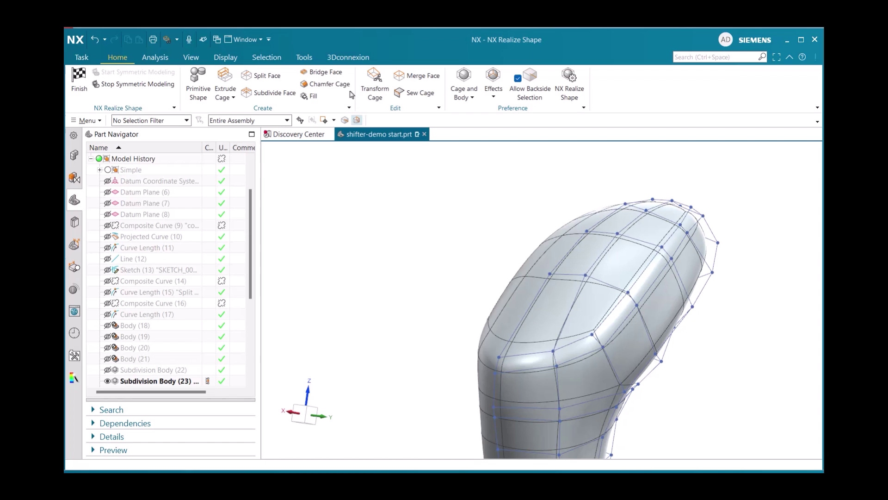
# - Chamfer the six cage edges along the rim of the head's top surface with a 2 mm distance
pyautogui.click(326, 84)
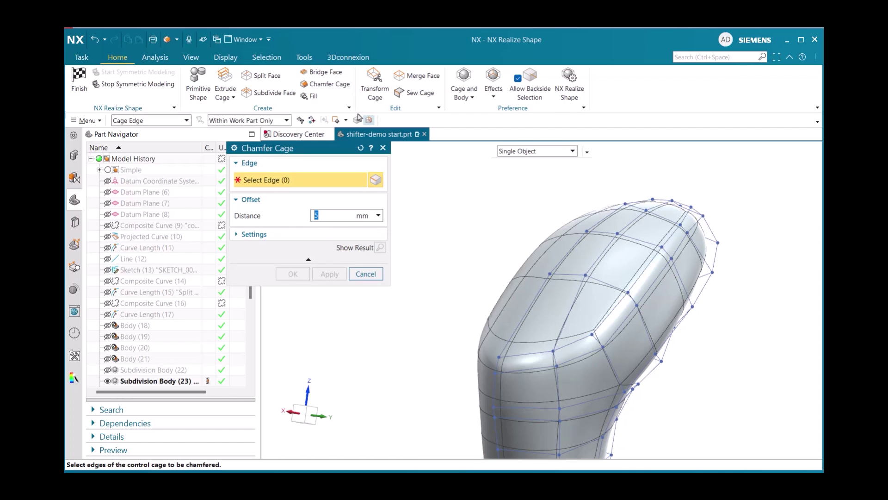
pyautogui.click(515, 353)
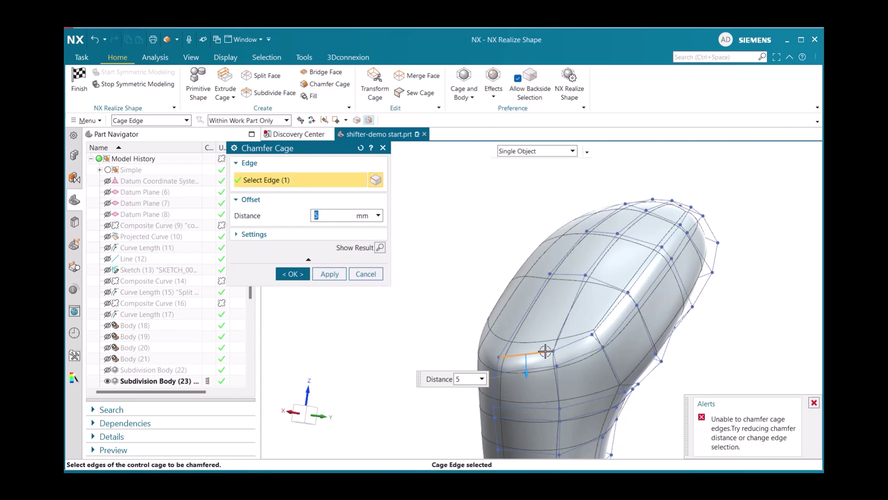
pyautogui.click(568, 347)
pyautogui.click(608, 314)
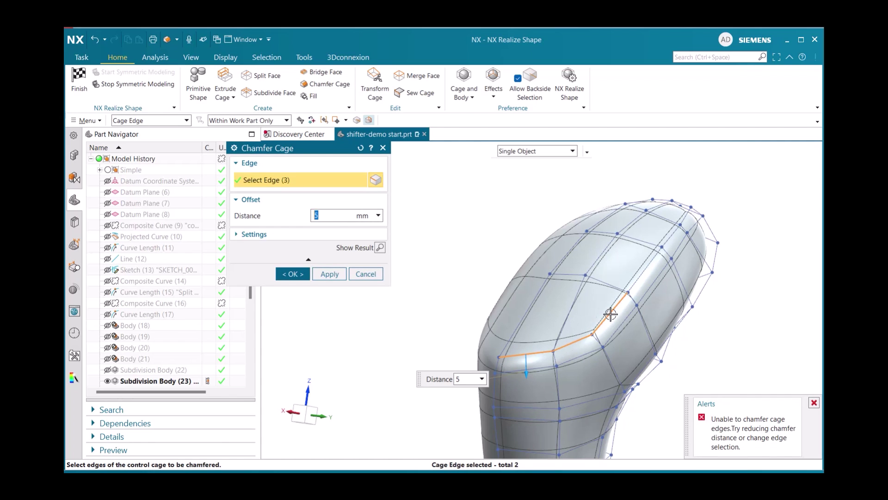
pyautogui.click(637, 276)
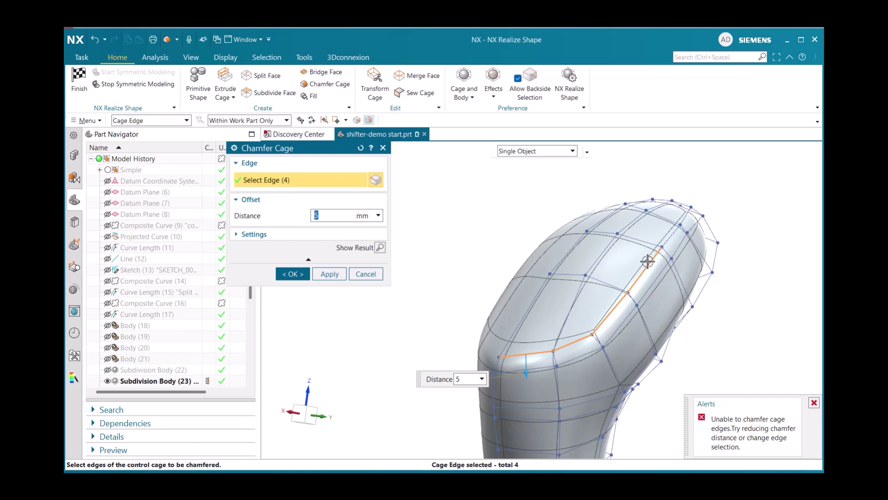
pyautogui.click(669, 239)
pyautogui.click(684, 221)
pyautogui.write('2')
pyautogui.press('Return')
pyautogui.click(293, 273)
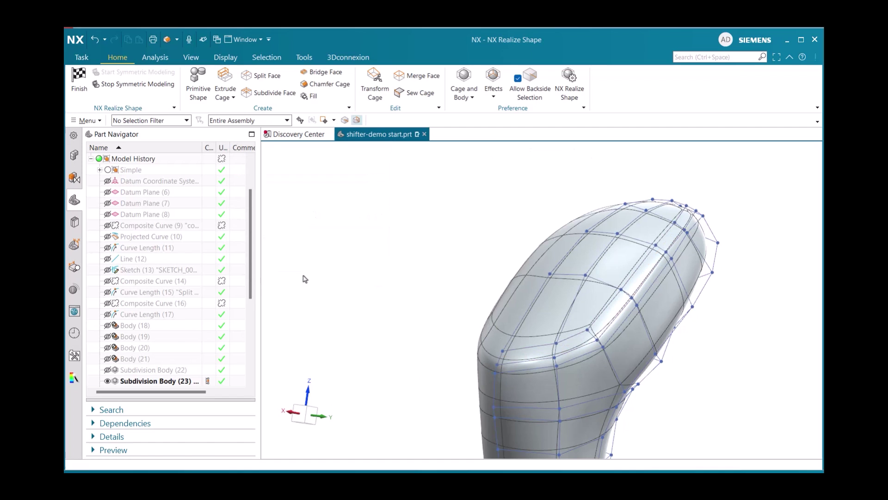
# - Start Transform Cage with the Normal drag method and choose the six outer edges of the rim chamfer as falloff objects
pyautogui.click(373, 108)
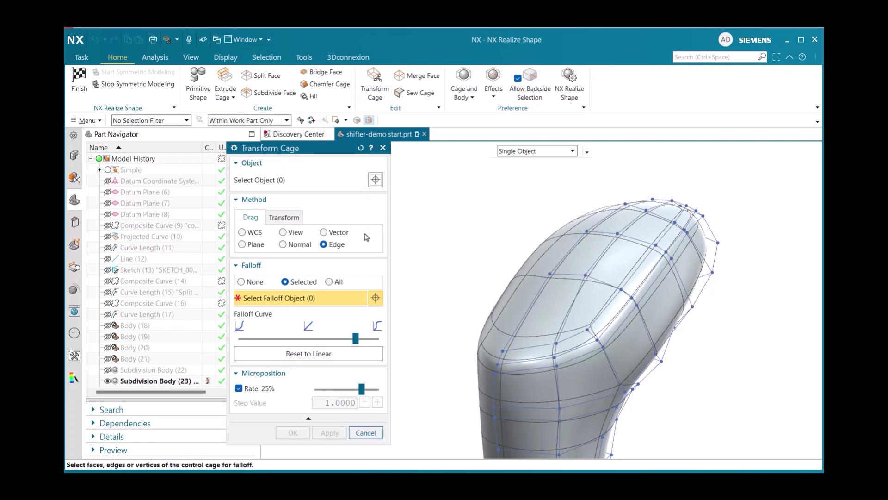
pyautogui.click(283, 244)
pyautogui.click(521, 362)
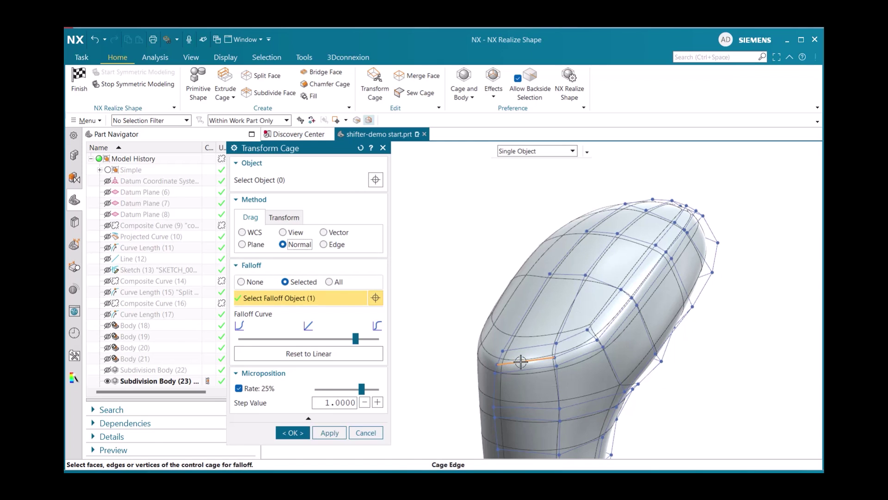
pyautogui.click(567, 354)
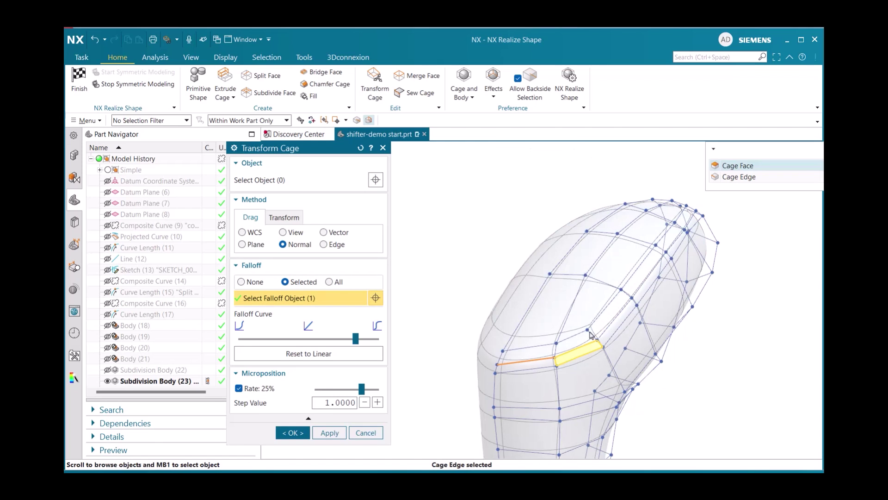
pyautogui.click(728, 177)
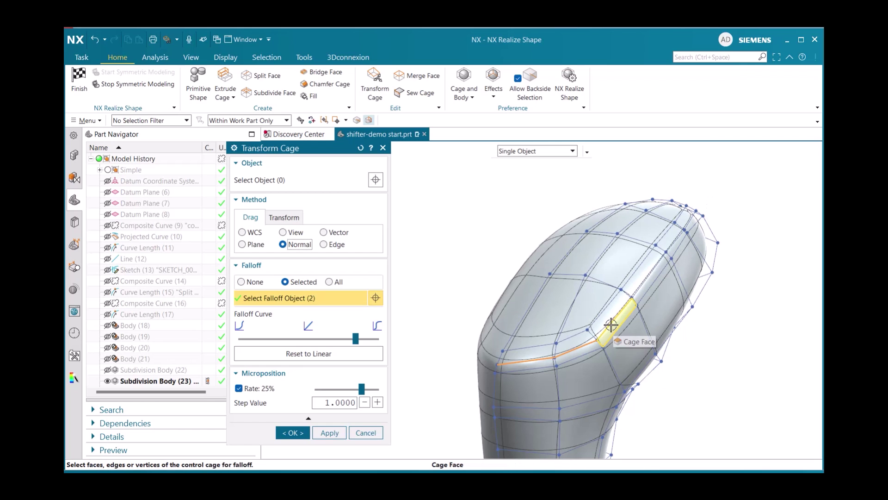
pyautogui.click(627, 307)
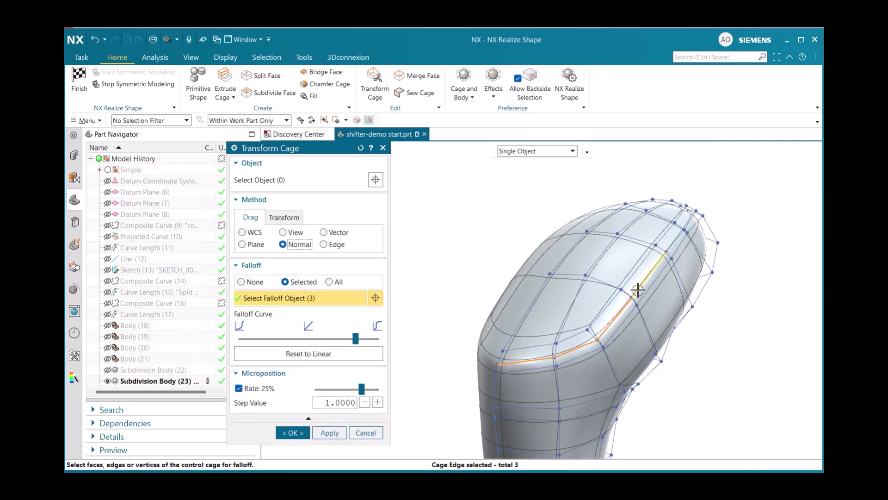
pyautogui.click(646, 277)
pyautogui.click(676, 240)
pyautogui.click(688, 221)
pyautogui.click(729, 176)
# - Select the six narrow chamfer faces along the rim, move them along their normals, and accept the transform
pyautogui.click(301, 180)
pyautogui.click(525, 355)
pyautogui.click(572, 343)
pyautogui.click(602, 318)
pyautogui.click(646, 268)
pyautogui.click(670, 238)
pyautogui.click(686, 217)
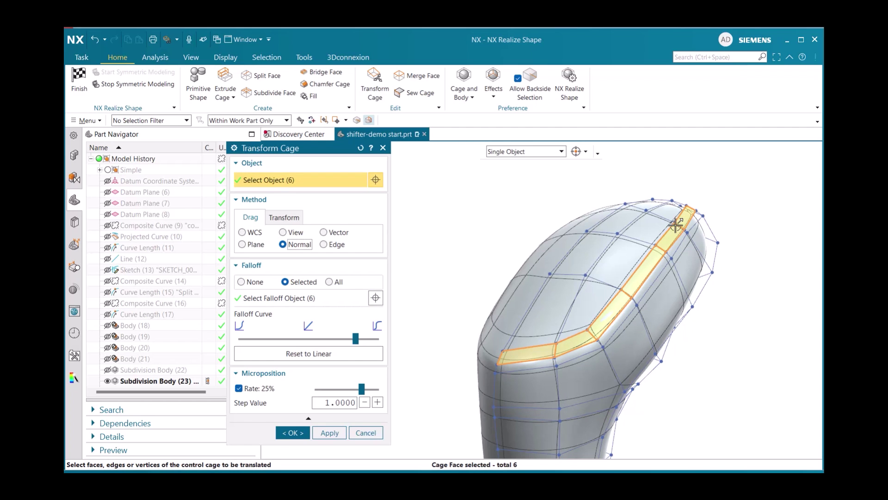
pyautogui.moveTo(572, 342); pyautogui.dragTo(574, 403)
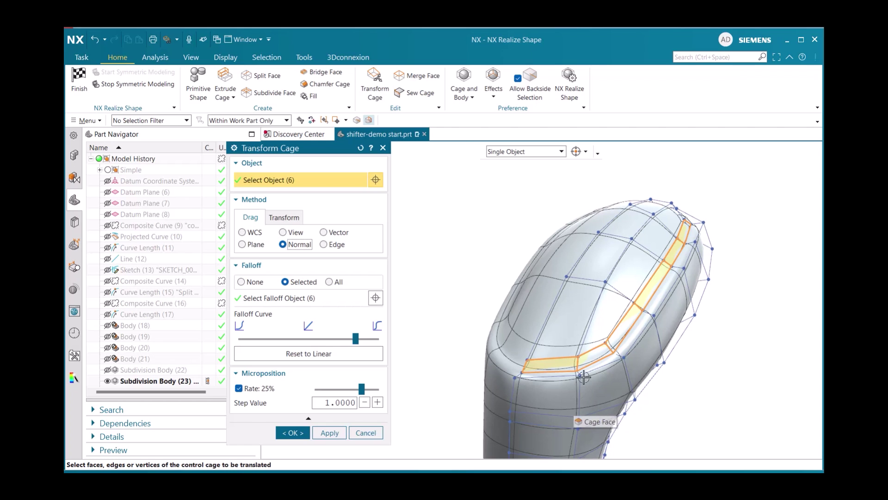
pyautogui.click(292, 433)
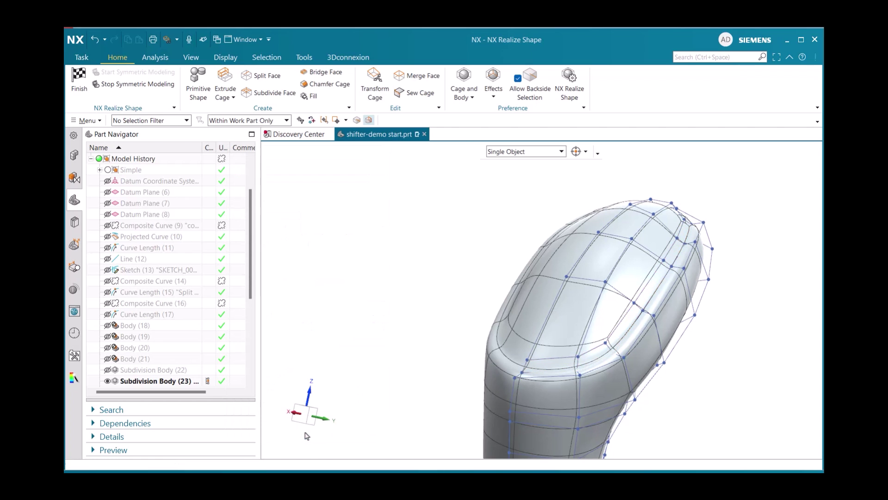
# - Finish the NX Realize Shape session and return to Modeling with the whole shifter body in view
pyautogui.moveTo(337, 415); pyautogui.dragTo(339, 414, button='middle')
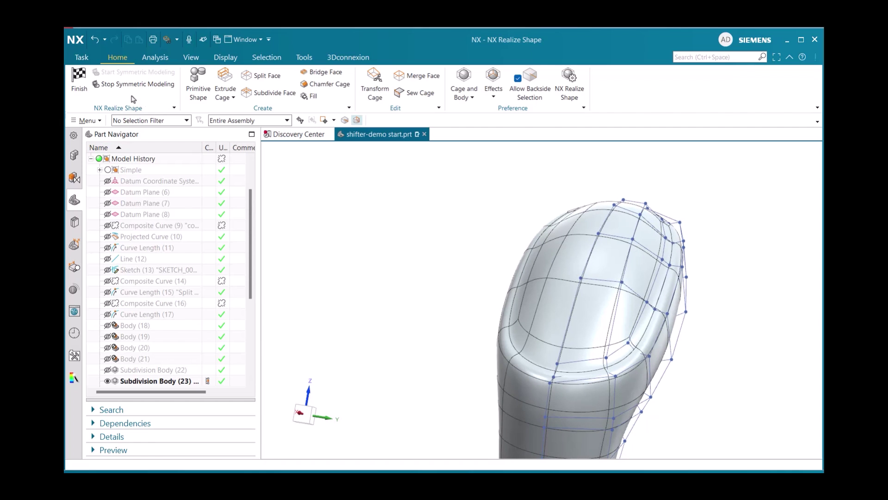
pyautogui.click(78, 88)
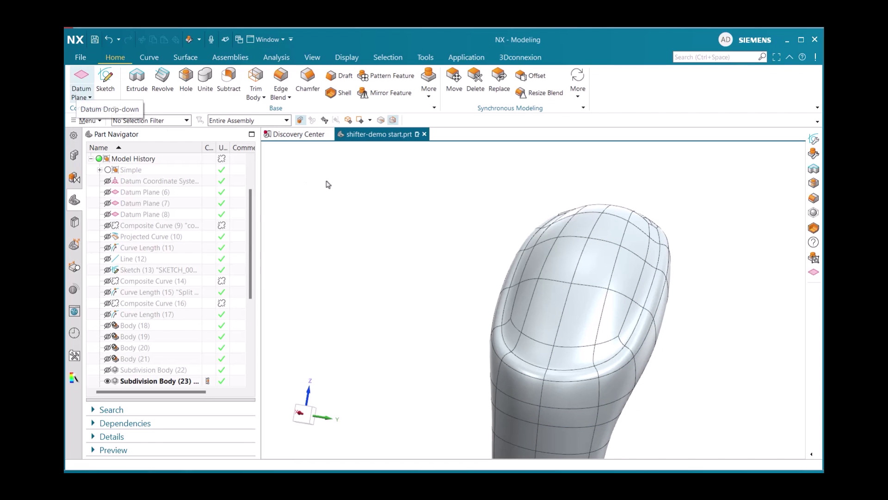
pyautogui.scroll(-3, 482, 237)
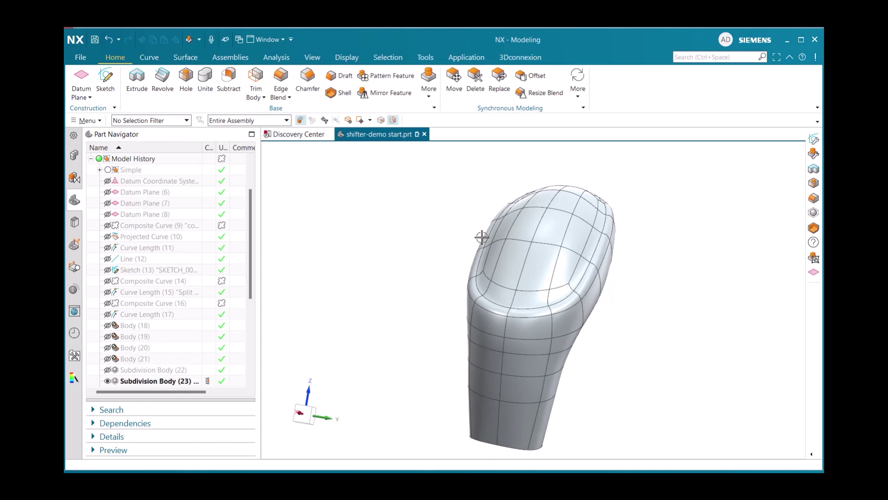
pyautogui.scroll(-1, 482, 237)
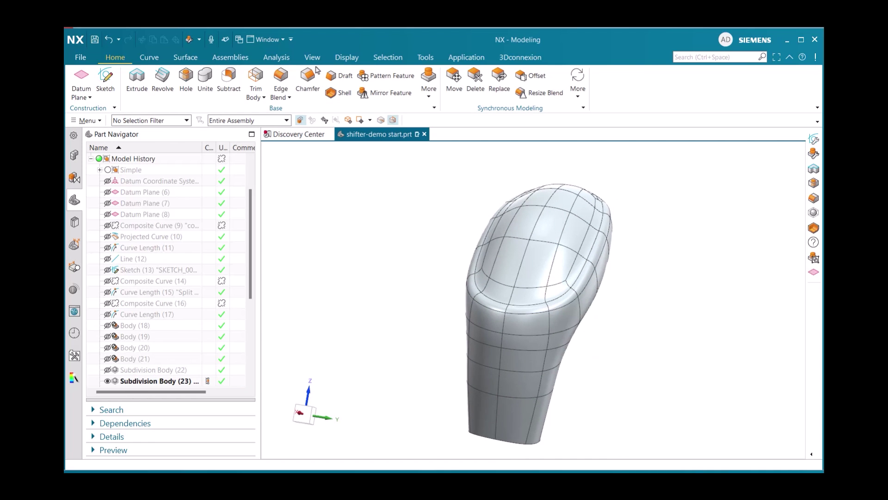